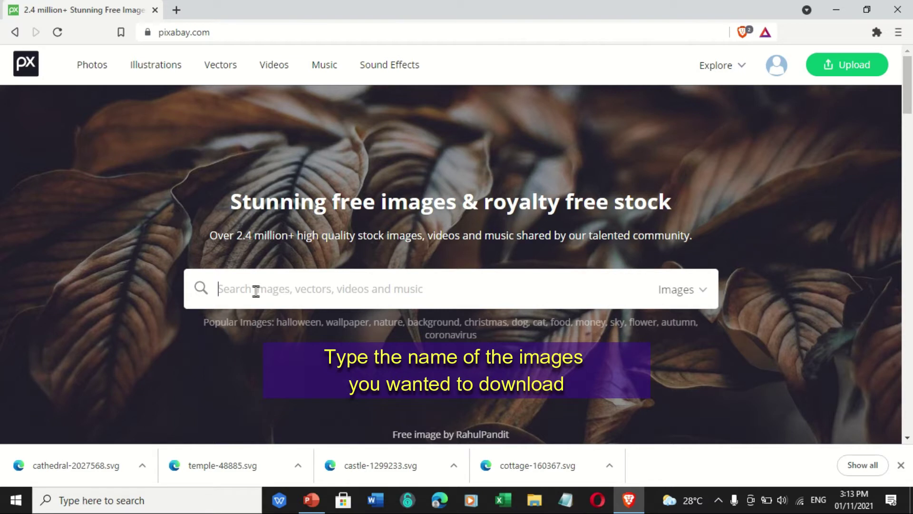
# Search Pixabay for 'temple' and narrow the media type to Vector graphics.
pyautogui.write('tem')
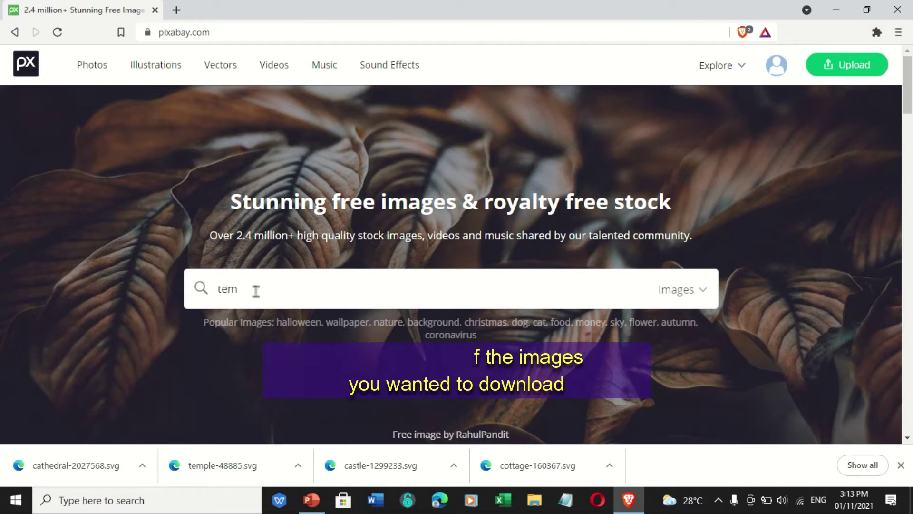
pyautogui.write('ple')
pyautogui.press('Return')
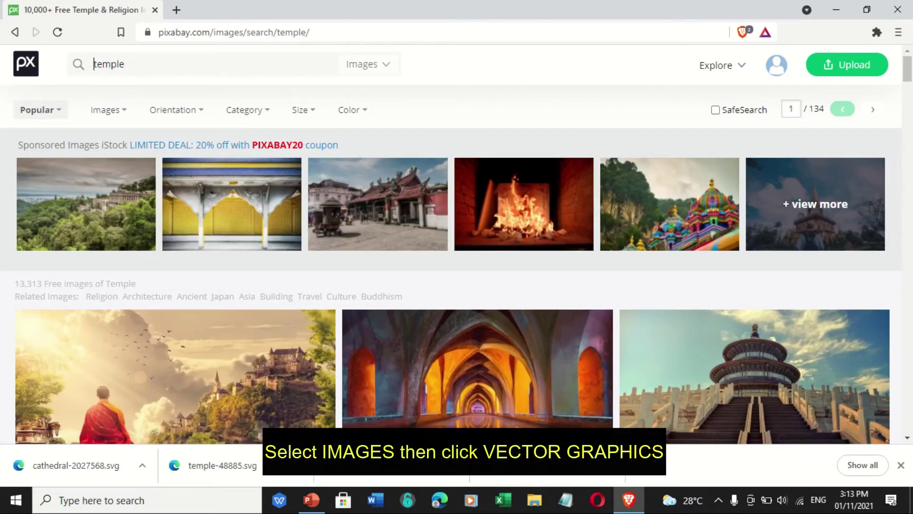
pyautogui.click(124, 117)
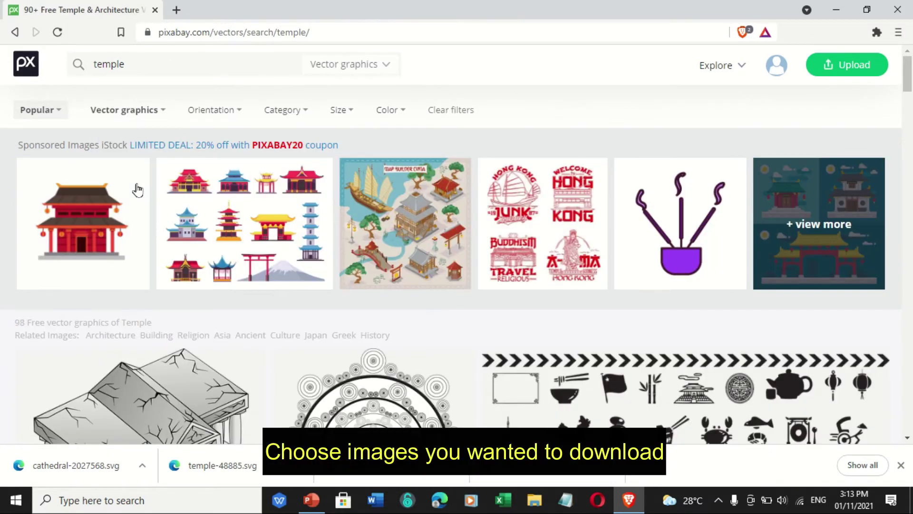
# Open the Cathedral Church Building vector from the temple results and scroll to Free Download.
pyautogui.moveTo(911, 75); pyautogui.dragTo(910, 206)
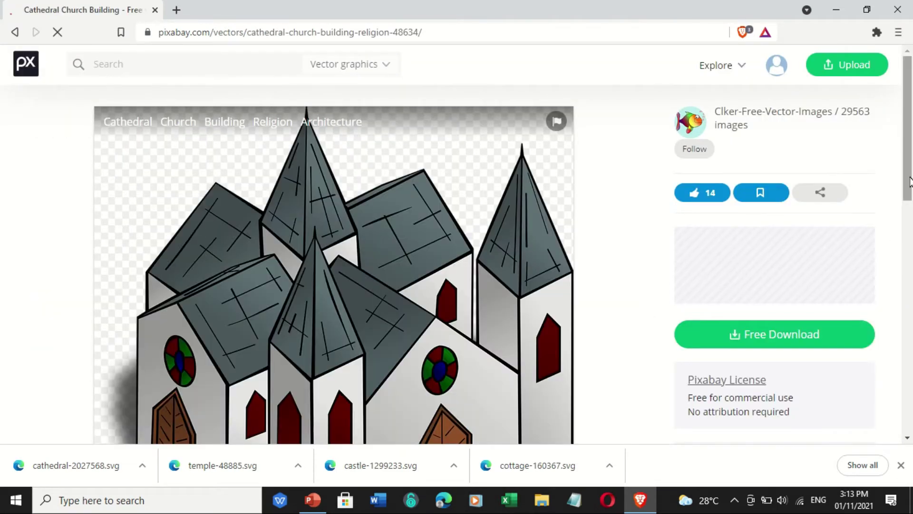
pyautogui.scroll(-2, 912, 199)
pyautogui.scroll(-1, 912, 199)
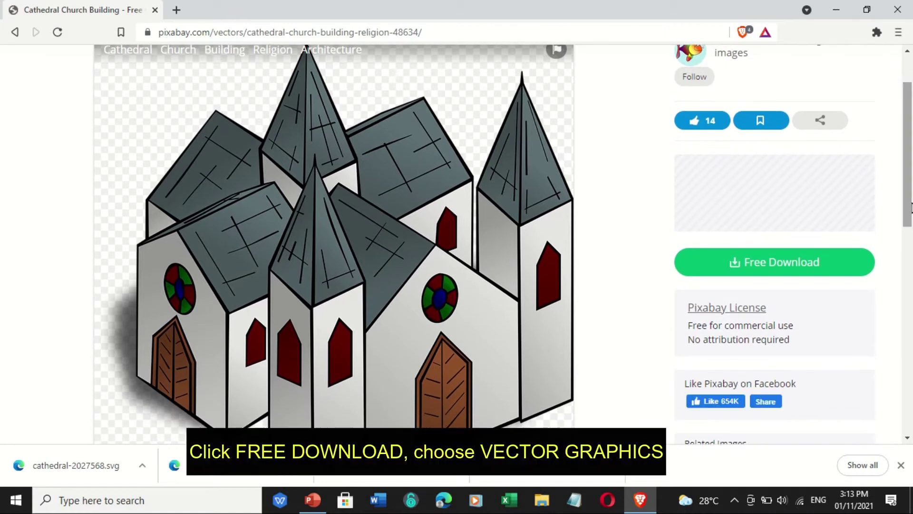
# Download cathedral-48634 as a vector SVG to the Desktop, then return to PowerPoint.
pyautogui.click(778, 268)
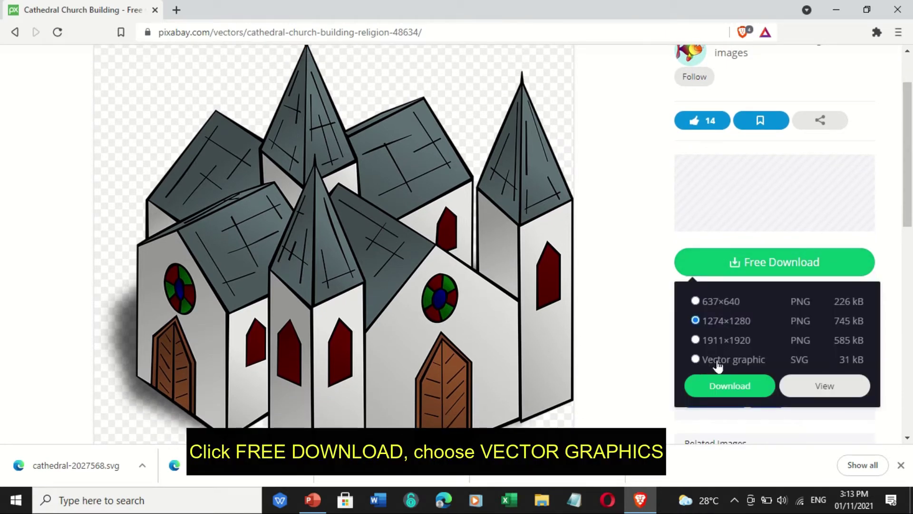
pyautogui.click(719, 389)
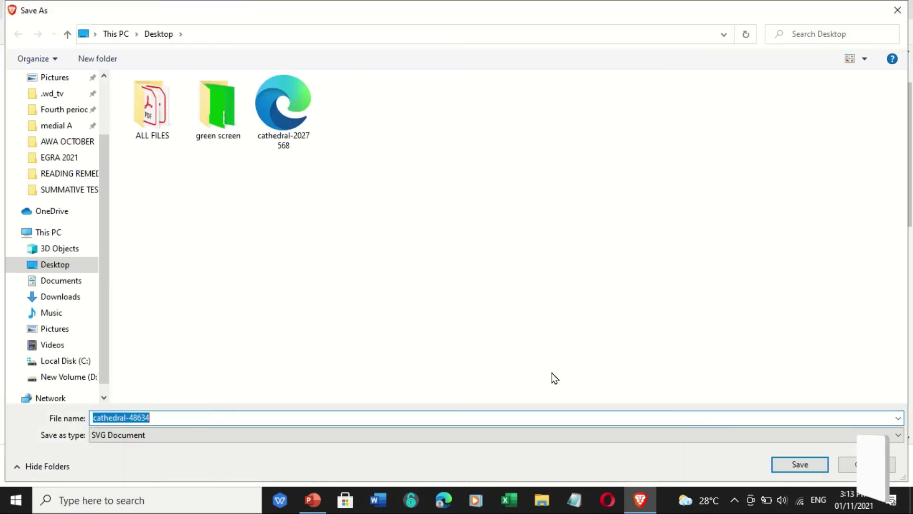
pyautogui.click(792, 460)
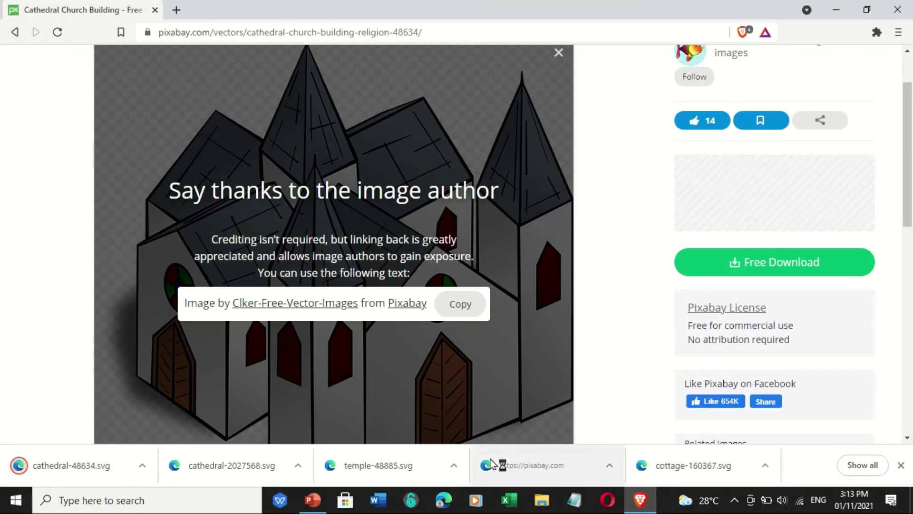
pyautogui.click(309, 508)
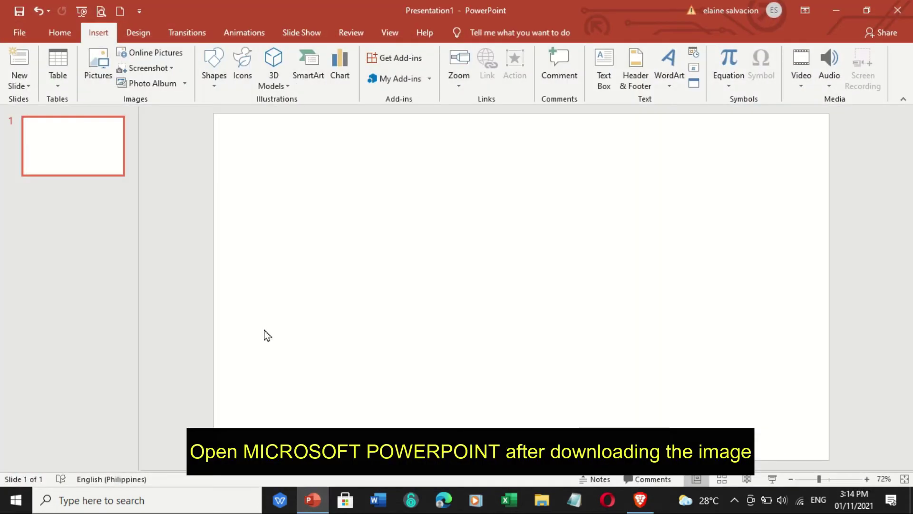
# Insert cathedral-48634 from the Desktop as a picture on the blank slide.
pyautogui.click(55, 38)
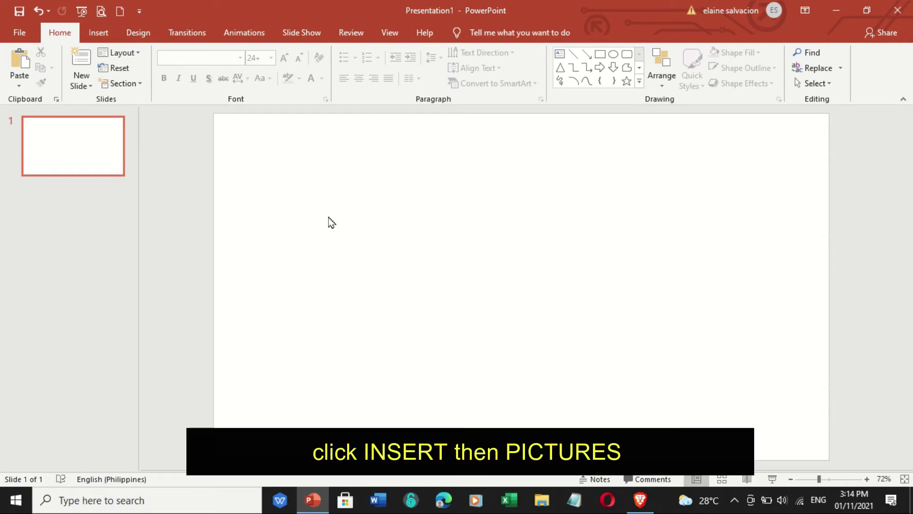
pyautogui.click(105, 38)
pyautogui.click(100, 80)
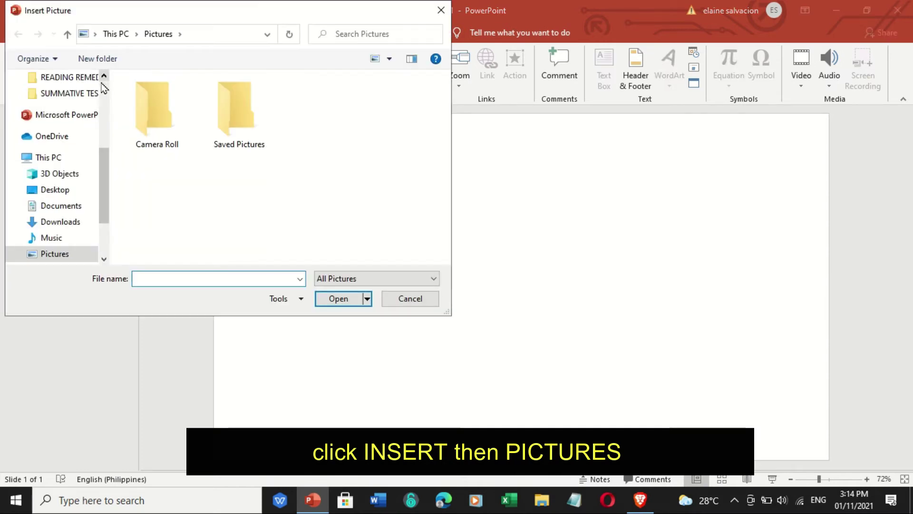
pyautogui.click(68, 193)
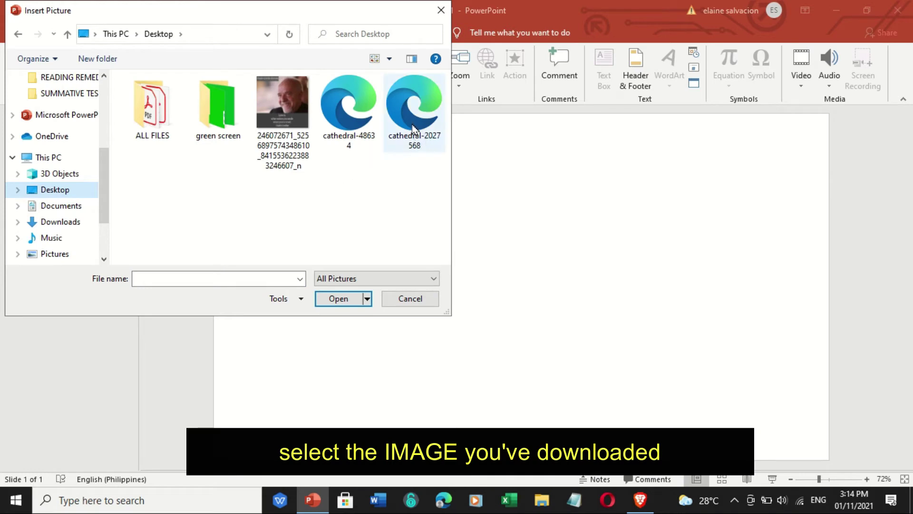
pyautogui.click(359, 135)
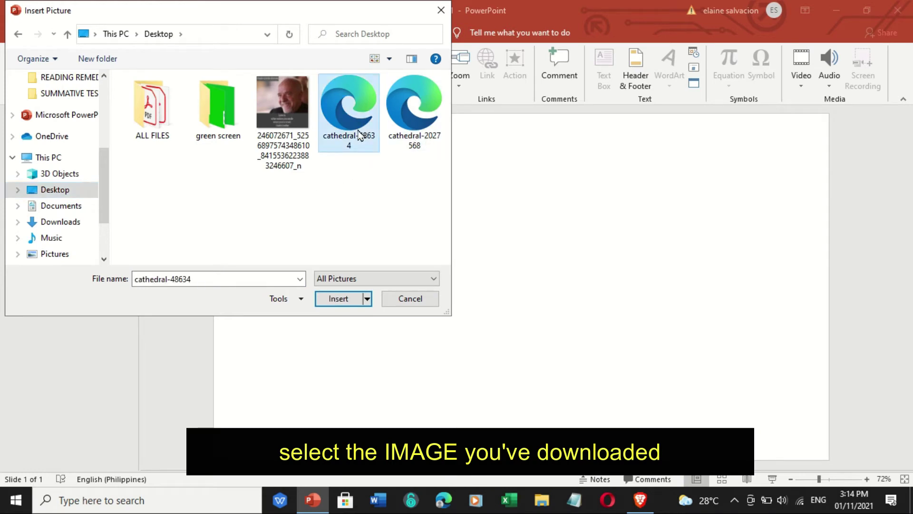
pyautogui.click(347, 299)
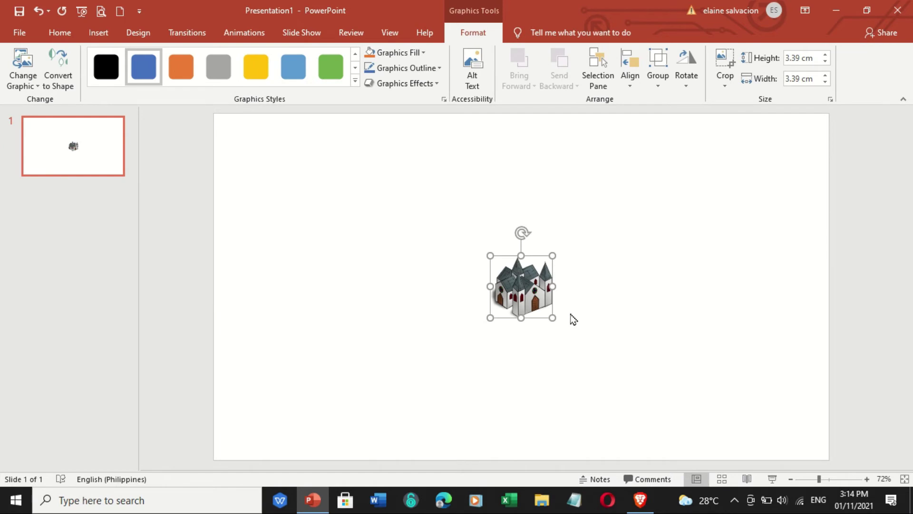
# Resize the cathedral to 16.93 cm high by 19.73 cm wide and nudge it slightly left.
pyautogui.moveTo(553, 318)
pyautogui.mouseDown()
pyautogui.moveTo(703, 404)
pyautogui.moveTo(474, 296)
pyautogui.mouseUp()
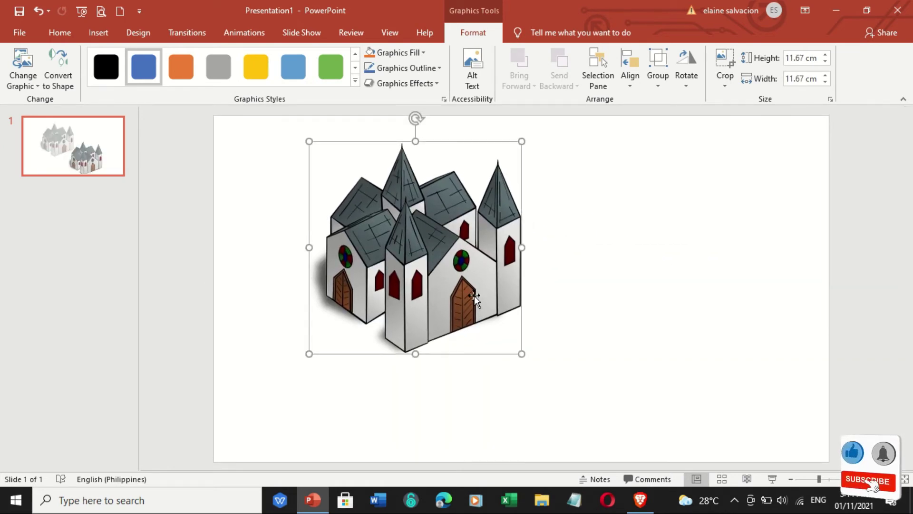
pyautogui.moveTo(522, 354); pyautogui.dragTo(617, 448)
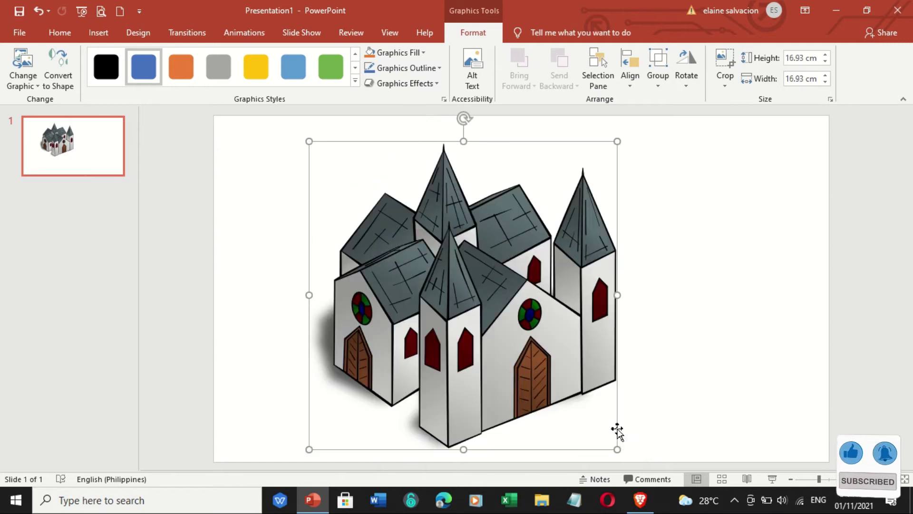
pyautogui.moveTo(617, 299); pyautogui.dragTo(667, 296)
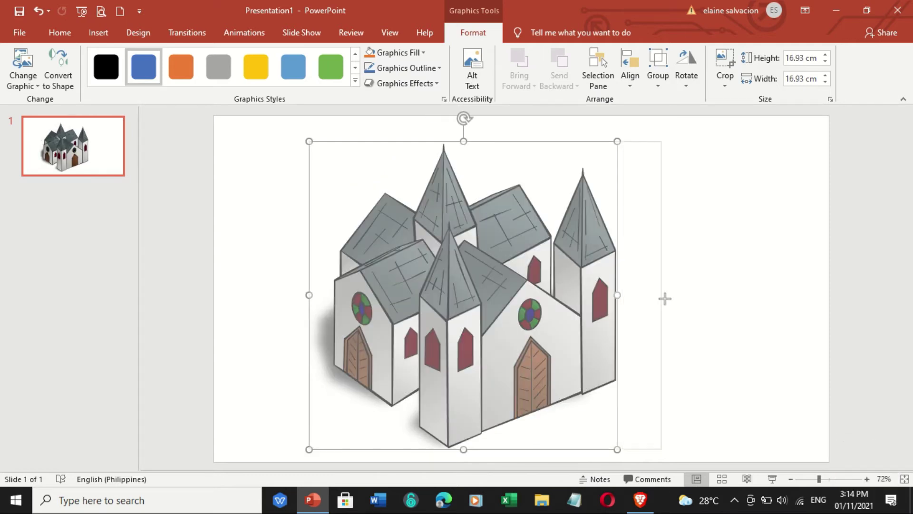
pyautogui.moveTo(557, 296); pyautogui.dragTo(547, 294)
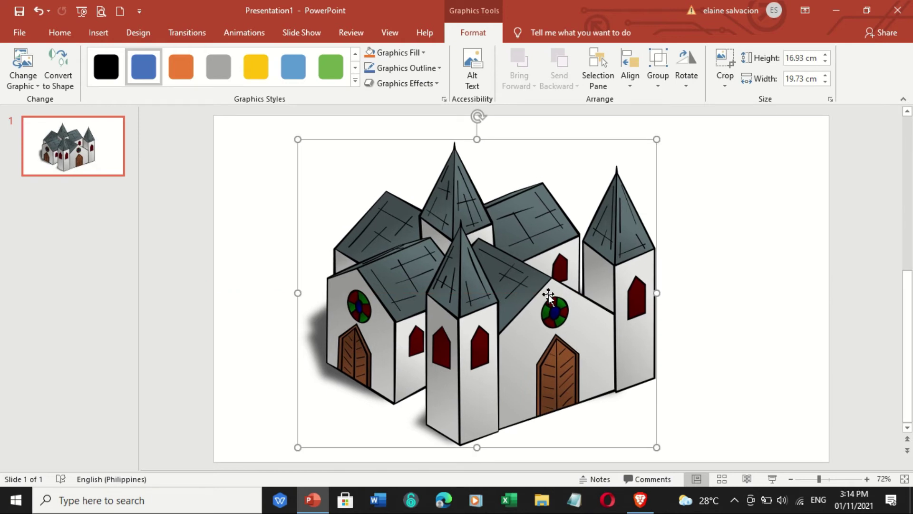
# Ungroup the cathedral picture, convert it to a drawing object, and ungroup again into separate shapes.
pyautogui.rightClick(504, 180)
pyautogui.moveTo(537, 290)
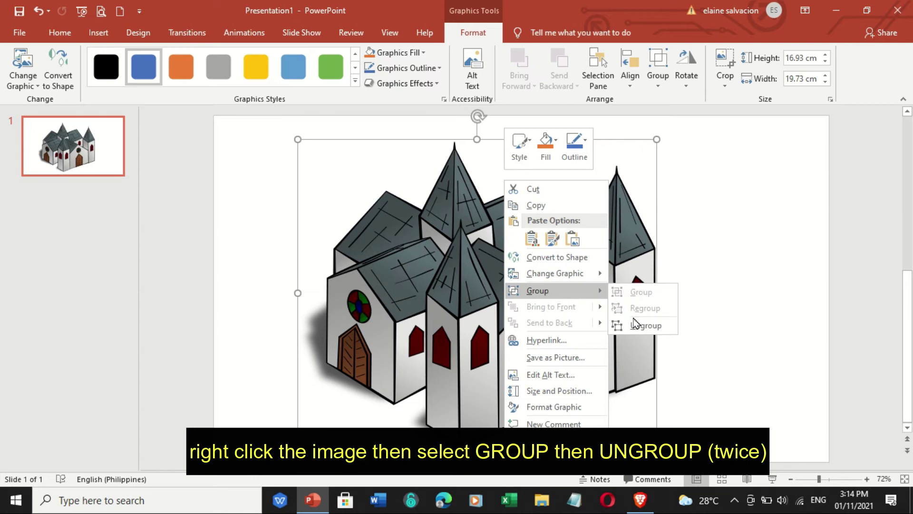
pyautogui.click(645, 325)
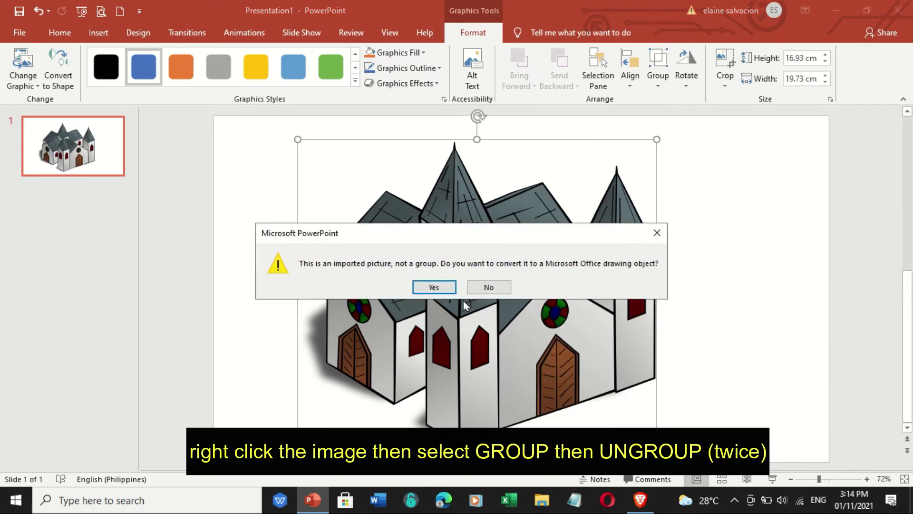
pyautogui.click(434, 288)
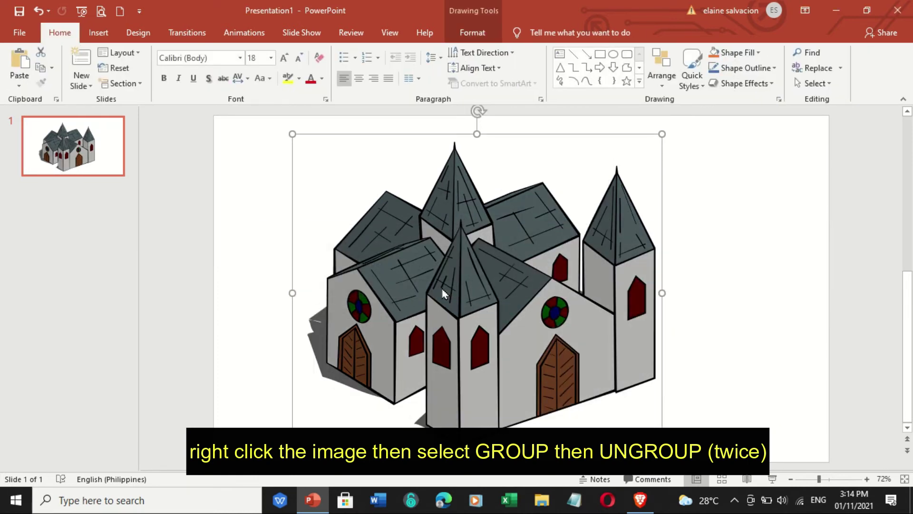
pyautogui.click(415, 182)
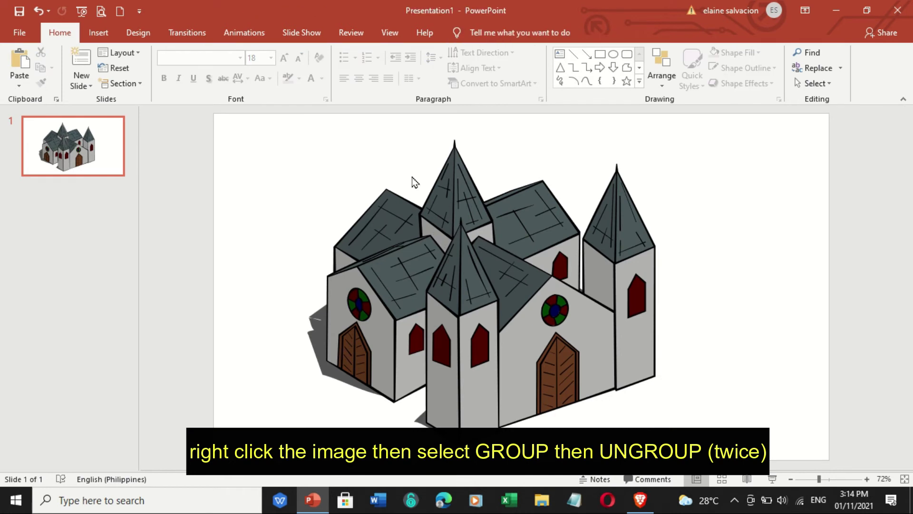
pyautogui.click(431, 205)
pyautogui.rightClick(431, 204)
pyautogui.moveTo(471, 278)
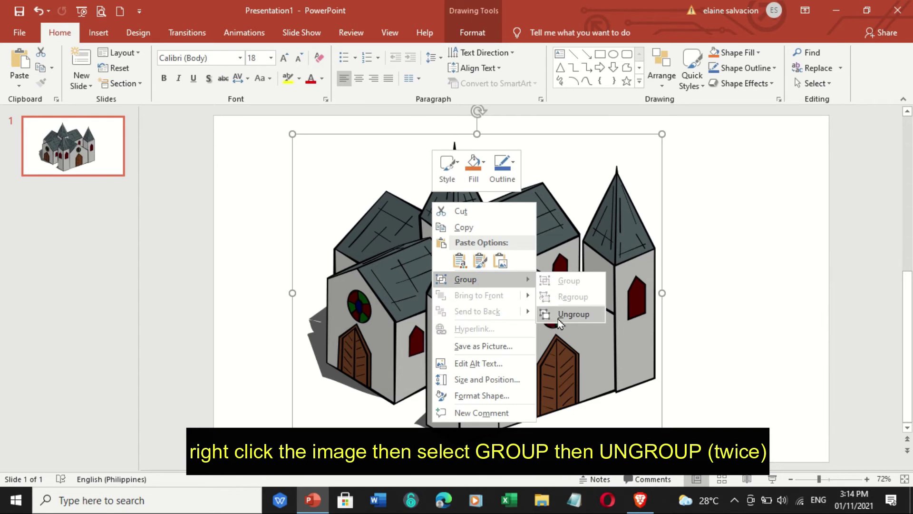
pyautogui.click(573, 314)
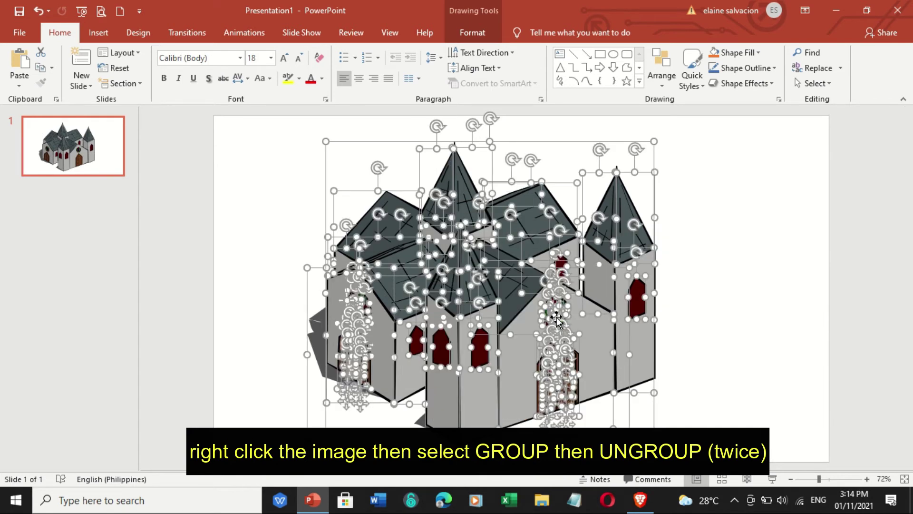
# Apply Wipe to all cathedral shapes with 00.40 duration, each starting After Previous.
pyautogui.click(238, 35)
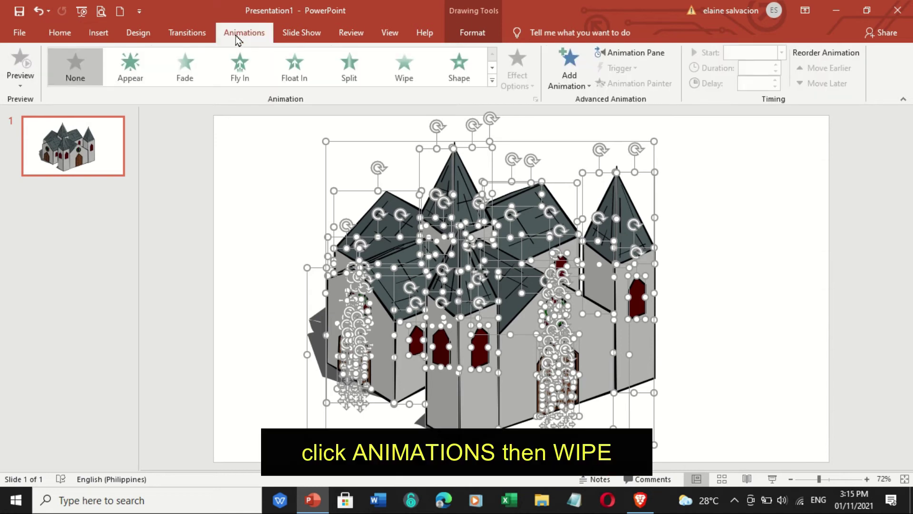
pyautogui.click(404, 86)
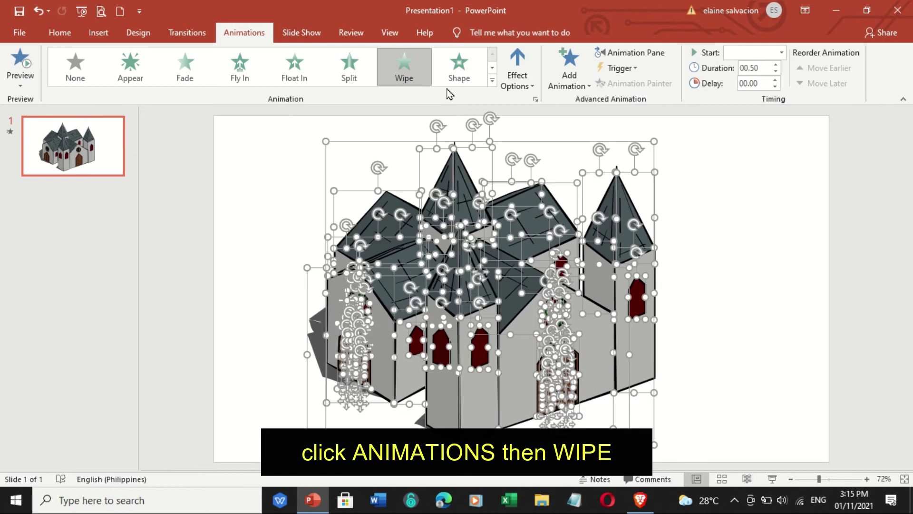
pyautogui.click(635, 54)
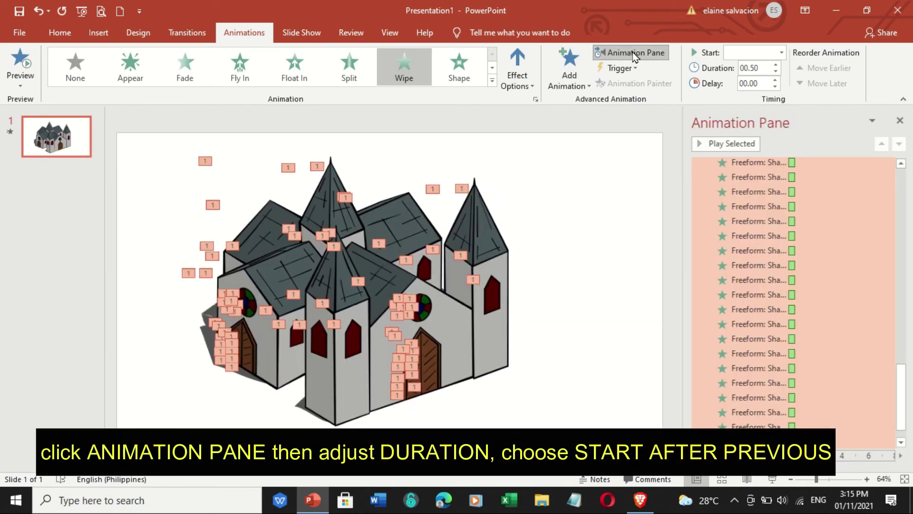
pyautogui.doubleClick(761, 69)
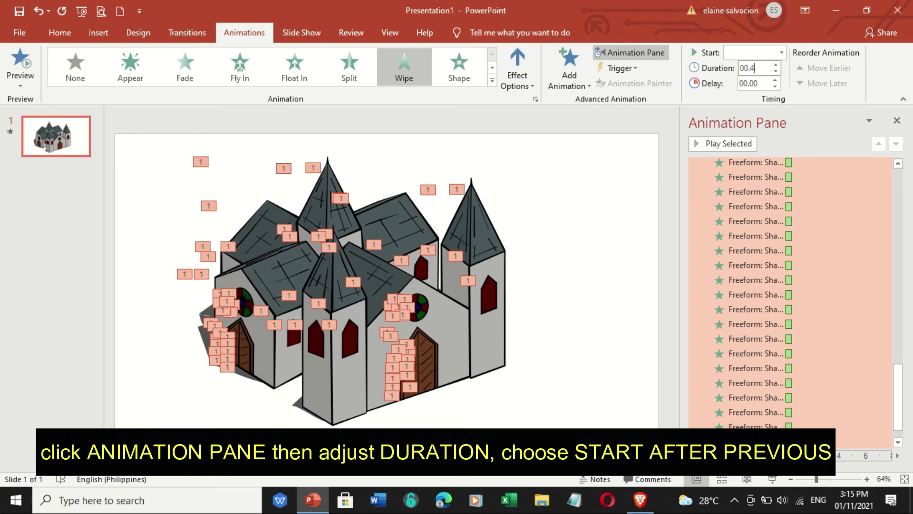
pyautogui.click(782, 53)
pyautogui.click(754, 94)
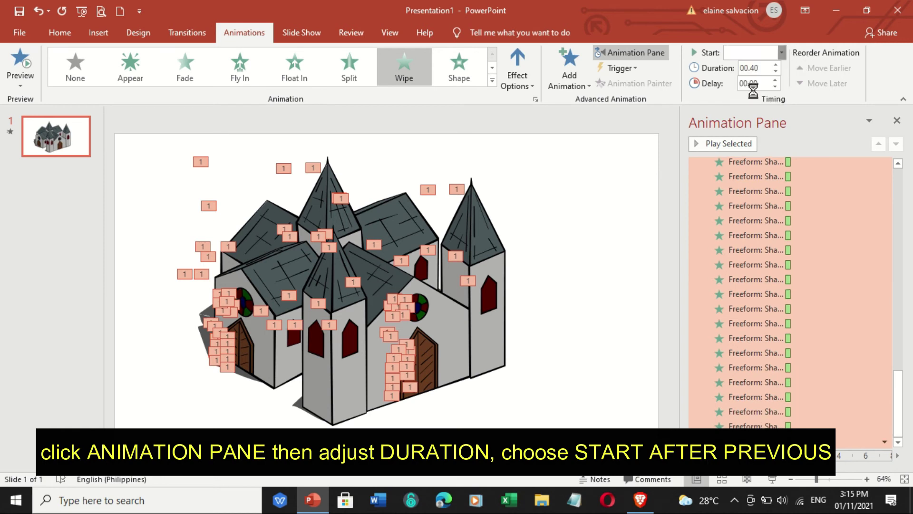
# Play the selected animations from the Animation Pane to watch the cathedral wipe in.
pyautogui.click(726, 145)
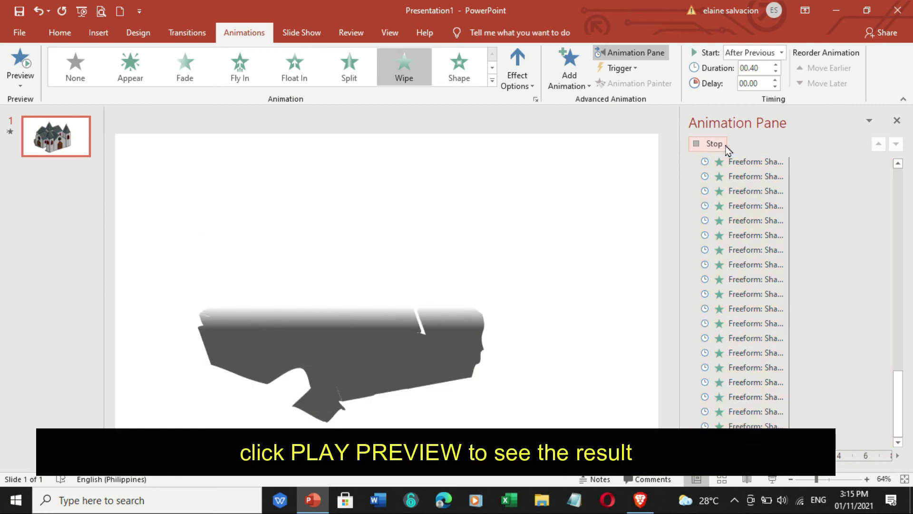